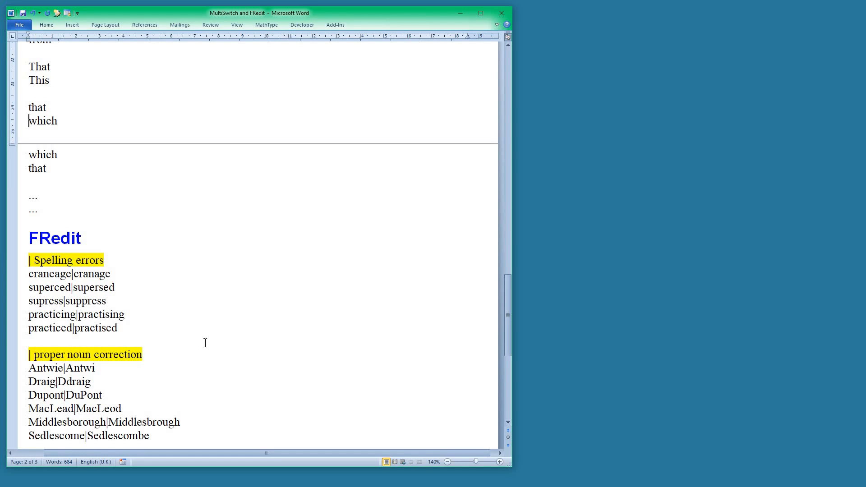
Review the FRedit and MultiSwitch word lists at the end of the document and the sample text at its start
scroll(205, 342, down, 4)
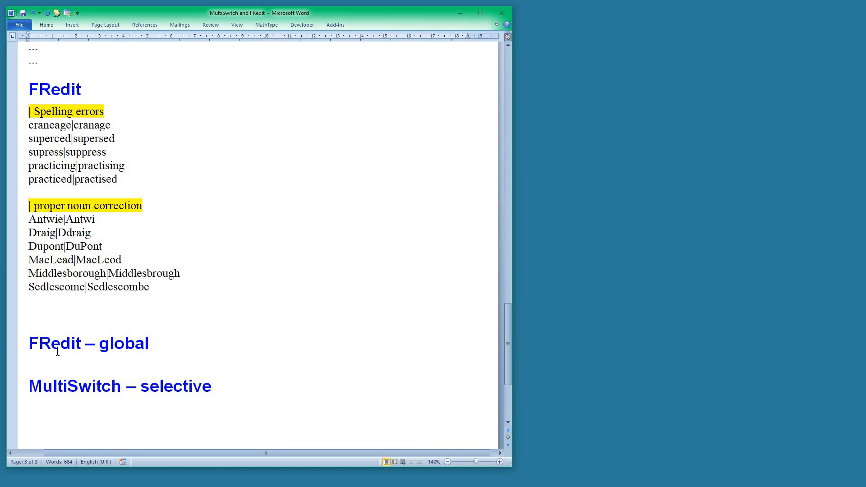
double_click(45, 128)
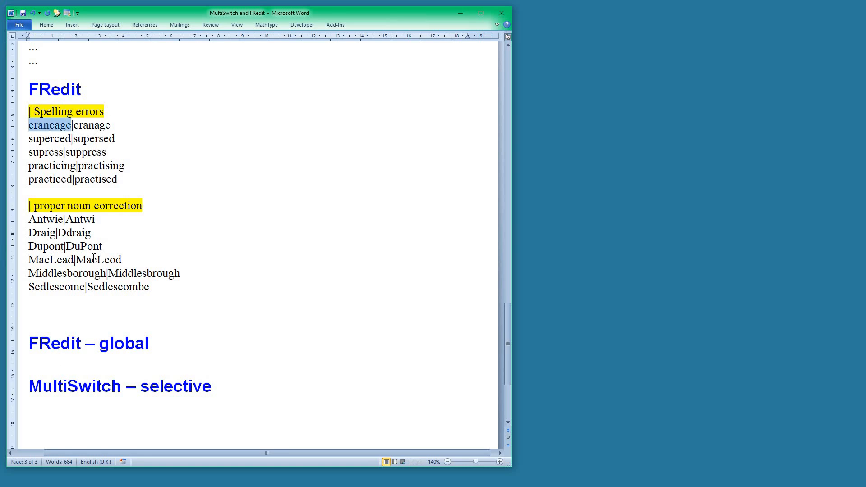
double_click(82, 125)
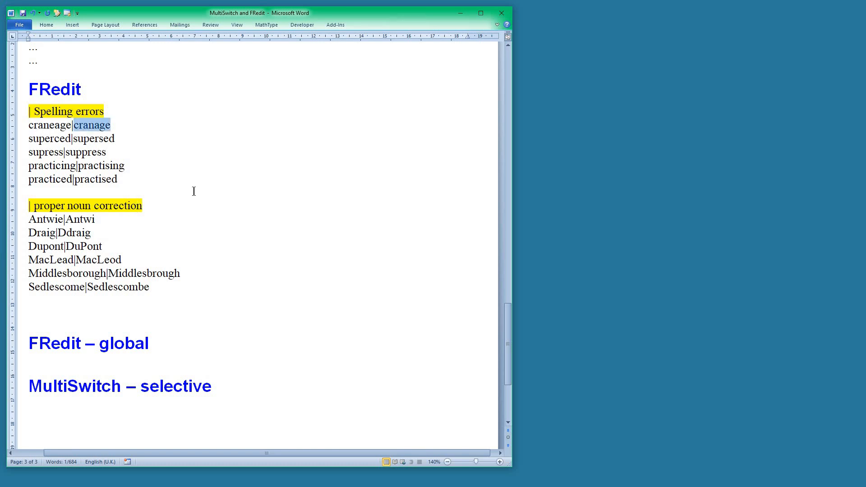
scroll(194, 191, up, 5)
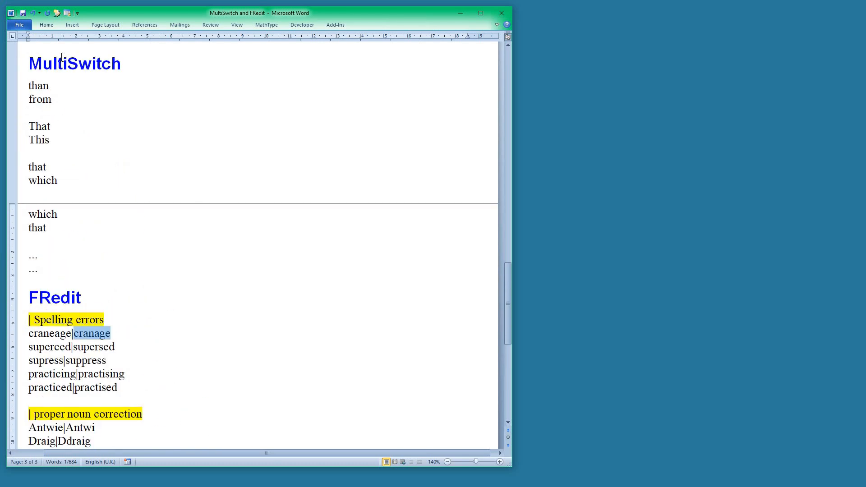
click(38, 86)
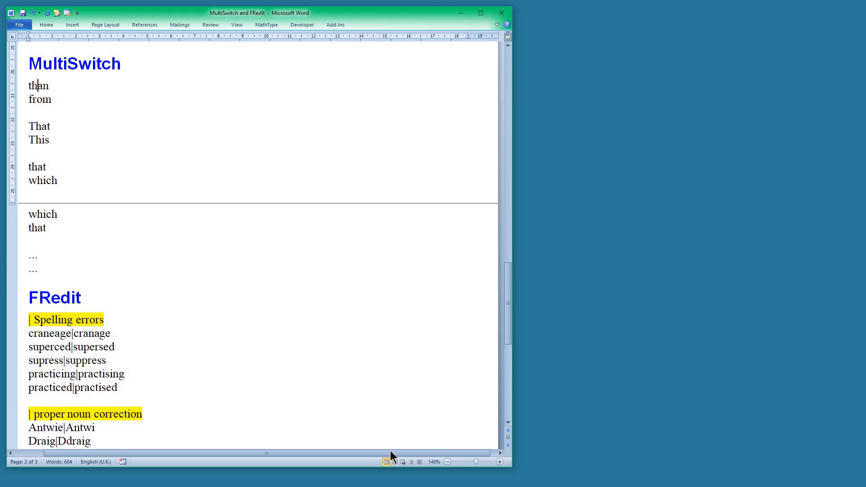
drag(514, 463, 518, 474)
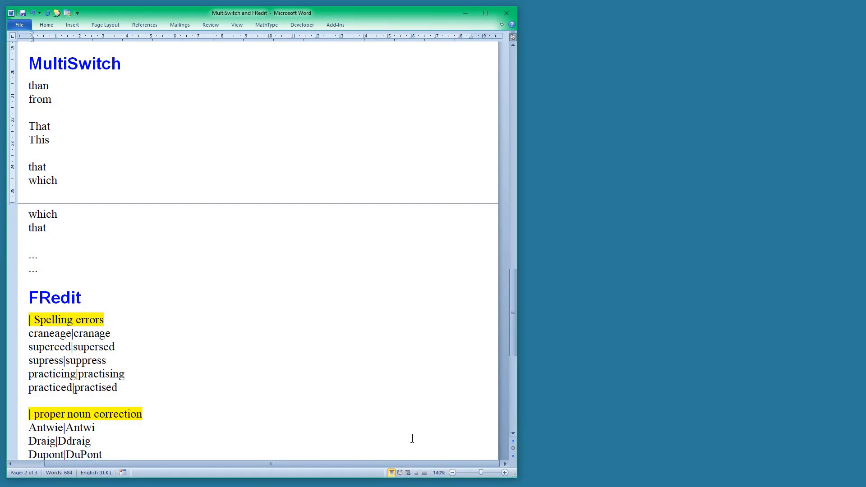
scroll(141, 137, up, 20)
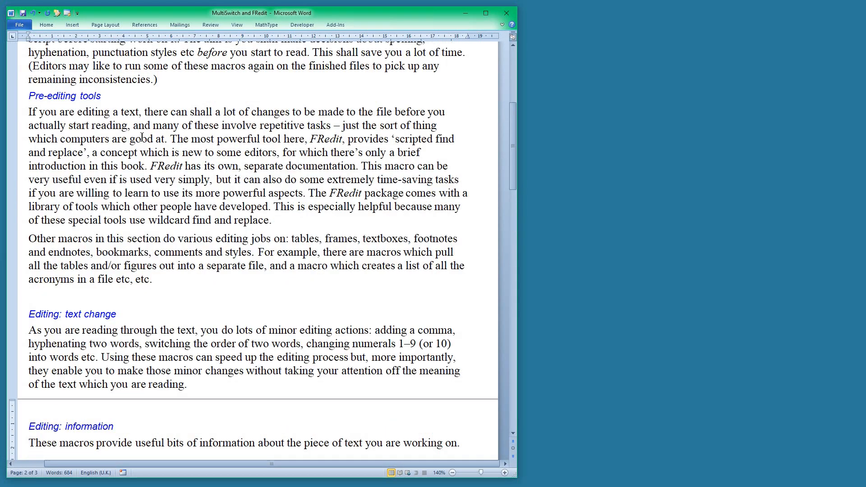
scroll(142, 137, up, 1)
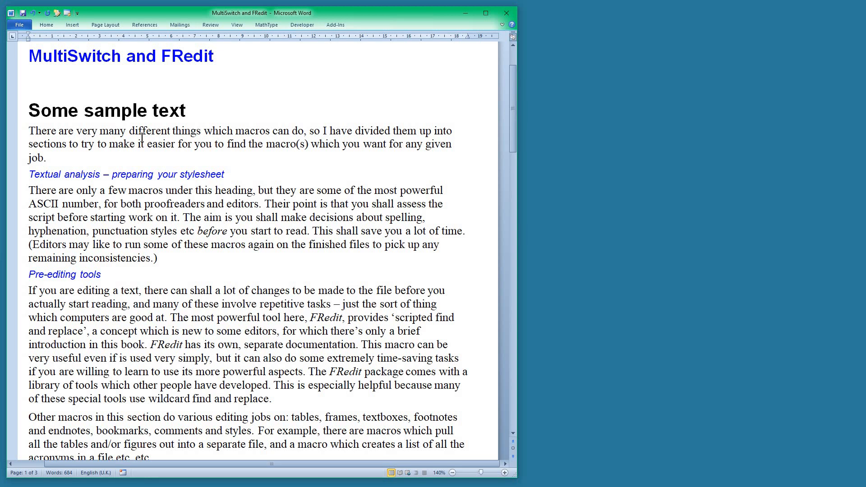
scroll(141, 136, down, 1)
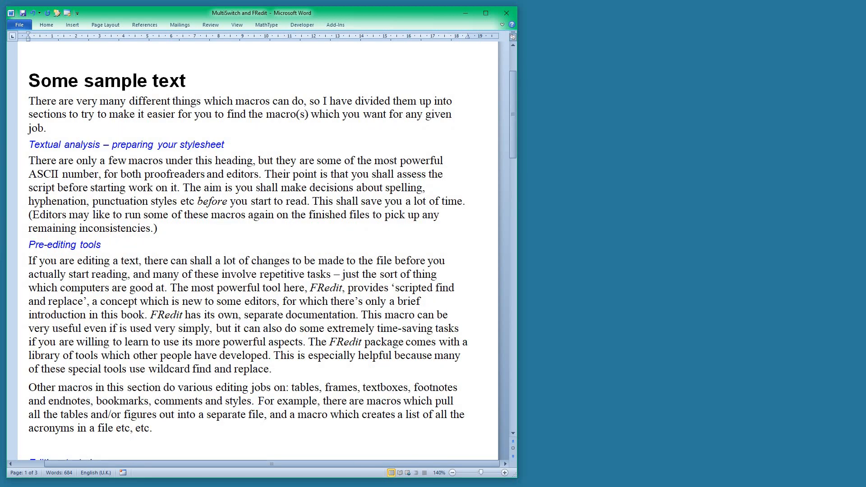
Create a new document beside the sample text and enter the FRedit list lines which|that and shall|will
key(ctrl+n)
drag(282, 129, 672, 23)
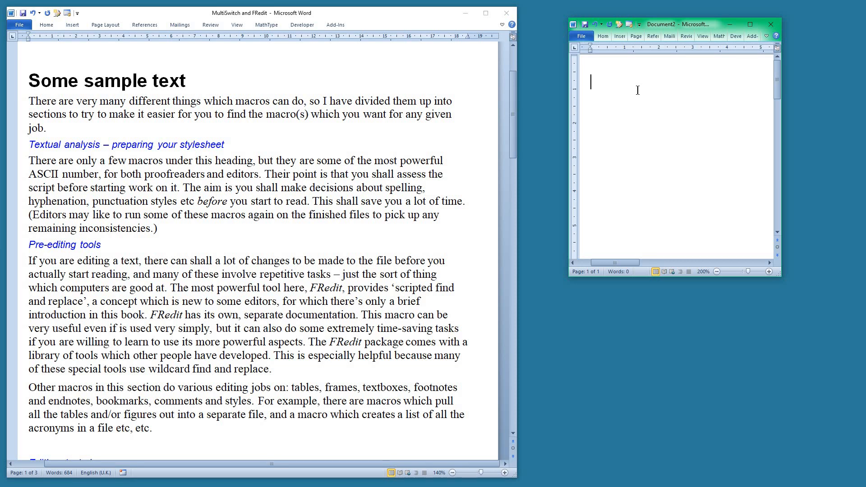
text(which|that)
key(Return)
text(shall)
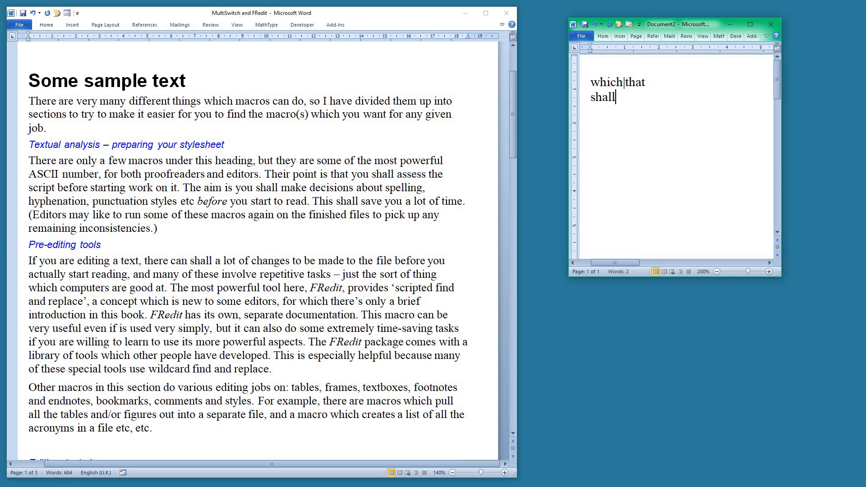
text(|will)
key(Return)
key(Return)
Colour both lines of the FRedit list magenta
drag(580, 86, 580, 98)
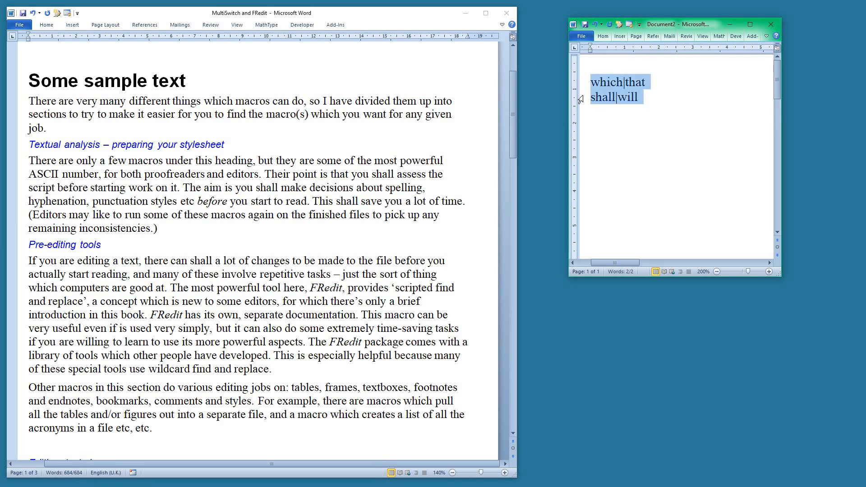
key(Left)
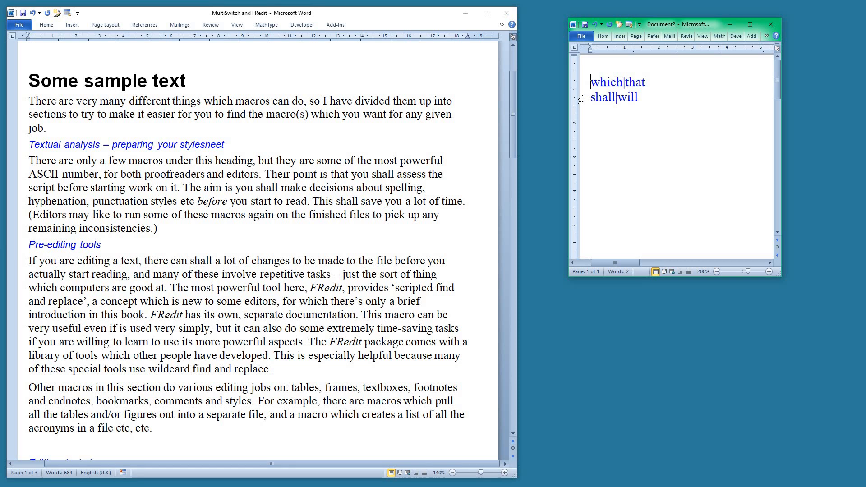
key(ctrl+alt+plus)
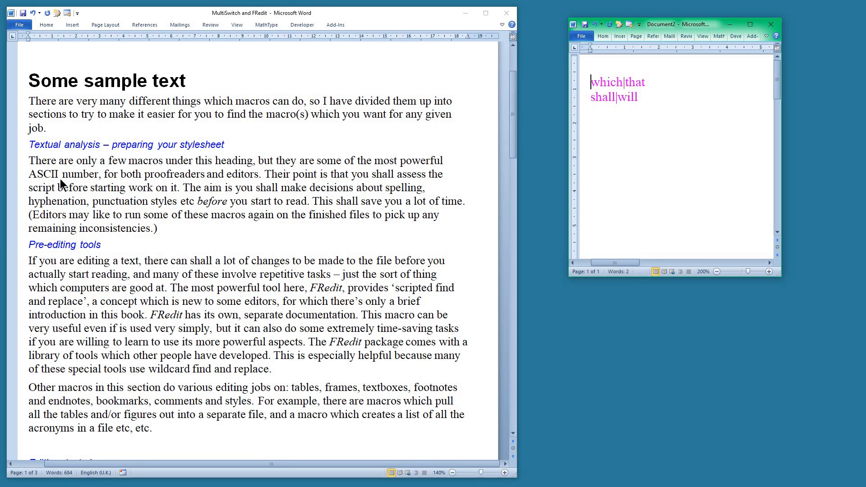
Run FRedit on the sample text with the which|that and shall|will list, and undo the replacements
click(108, 149)
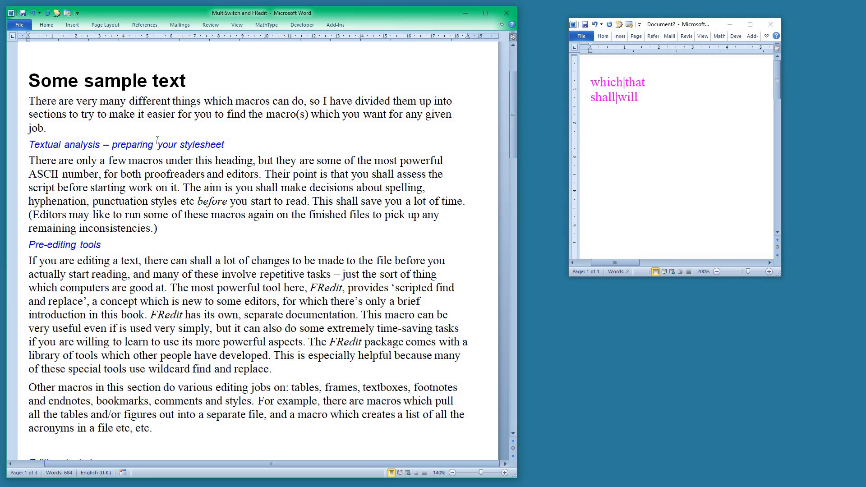
key(ctrl+alt+f)
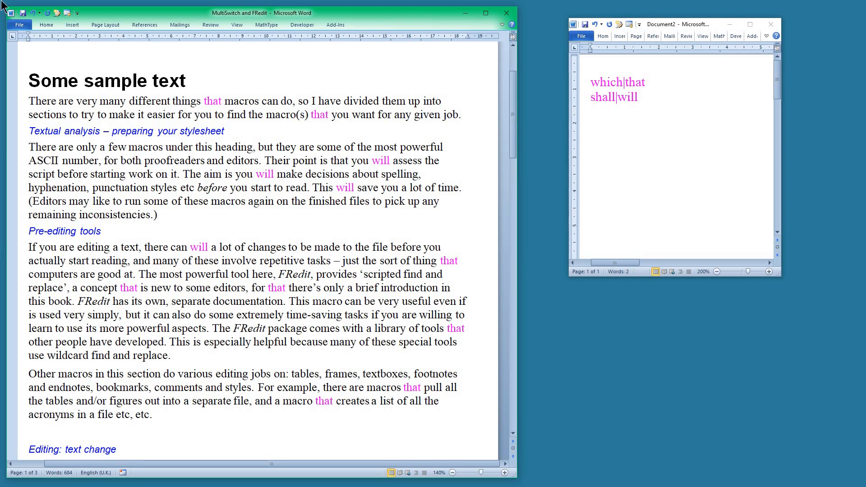
click(32, 13)
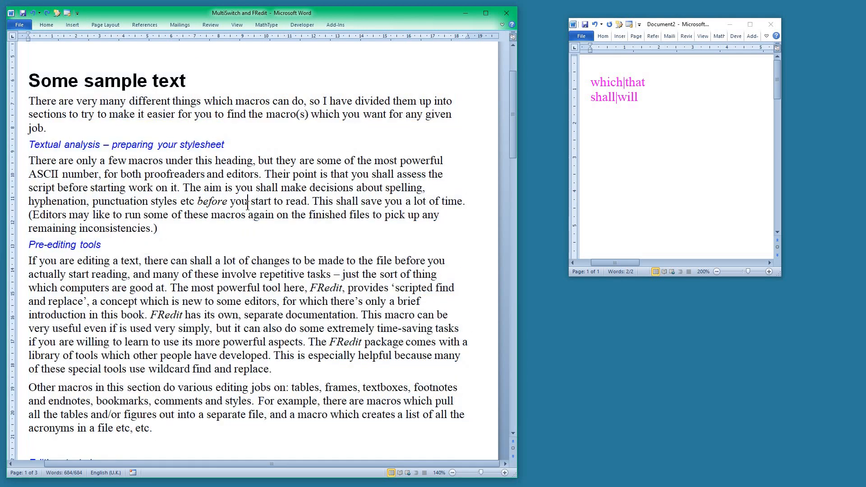
Replace "that" and "will" in the FRedit list with ^& and run FRedit on the sample text
click(682, 136)
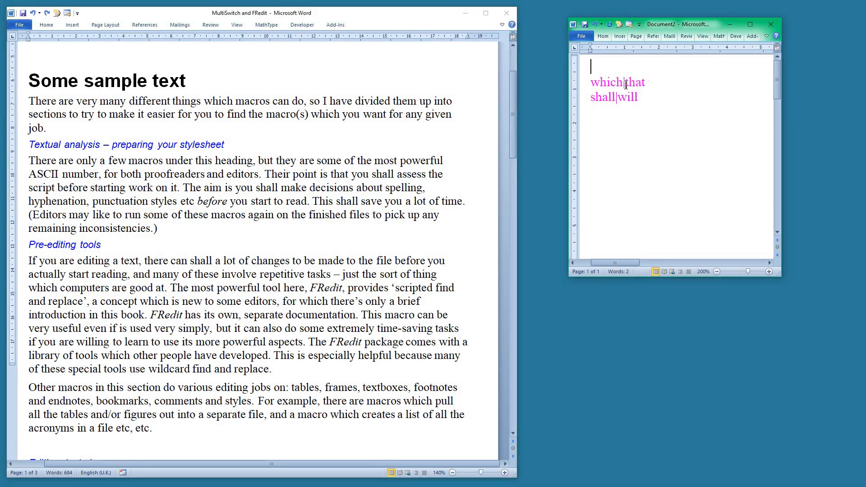
drag(646, 83, 624, 84)
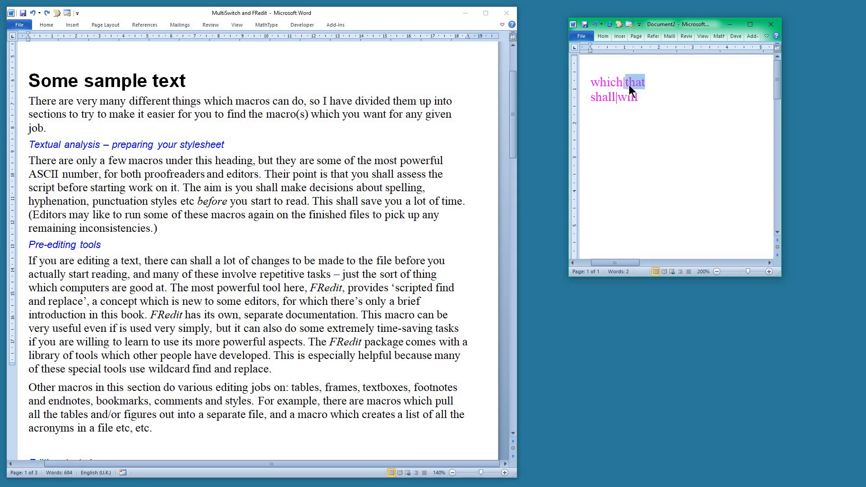
text(^&)
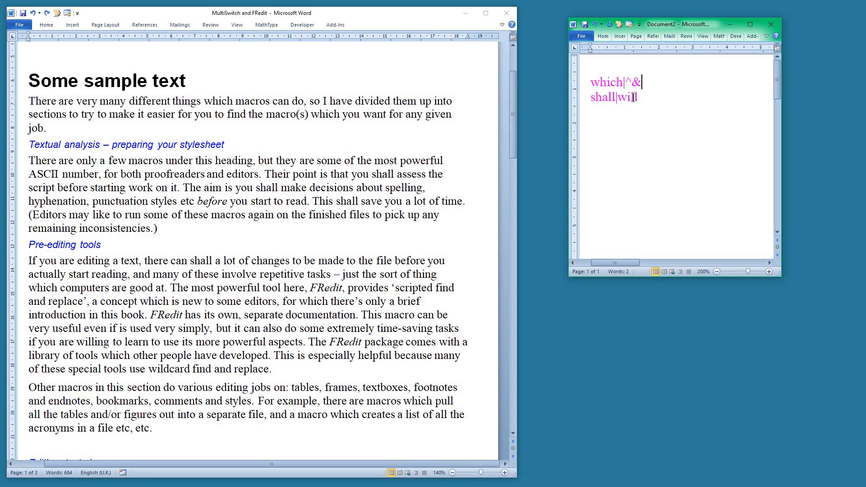
drag(638, 98, 620, 98)
text(^&)
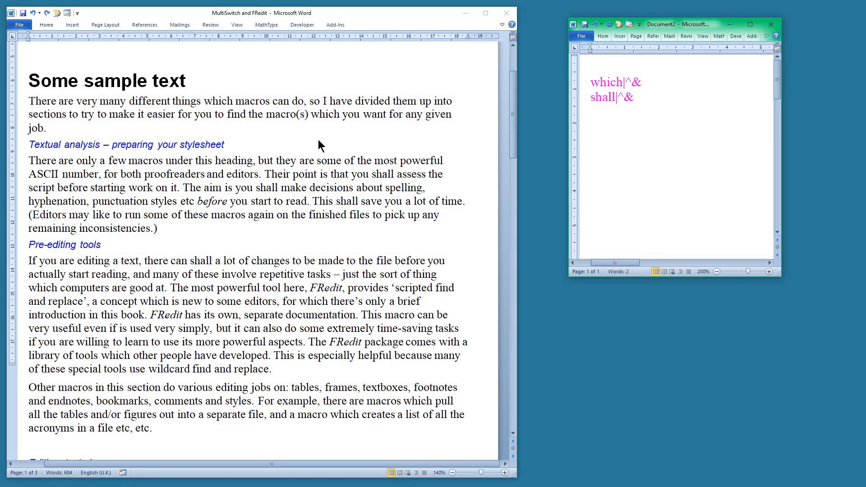
click(136, 112)
key(ctrl+alt+f)
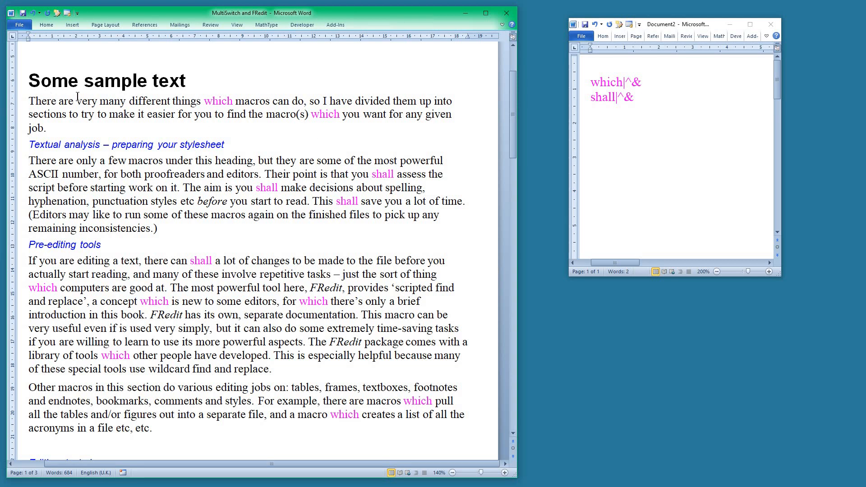
Use MultiSwitch to change the first "which" in the opening paragraph to "that"
click(218, 101)
key(alt)
key(alt+m)
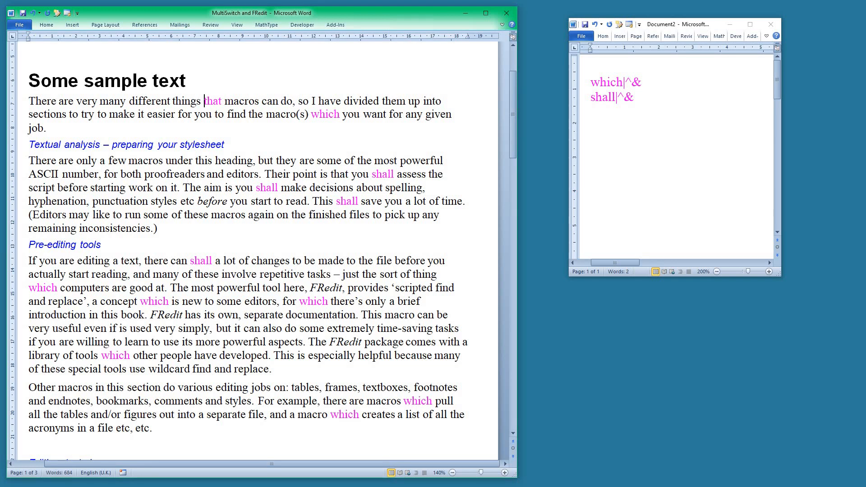
Show the MultiSwitch list window beside the sample text, shorten the FRedit list window and widen the switch list window
drag(45, 246, 763, 232)
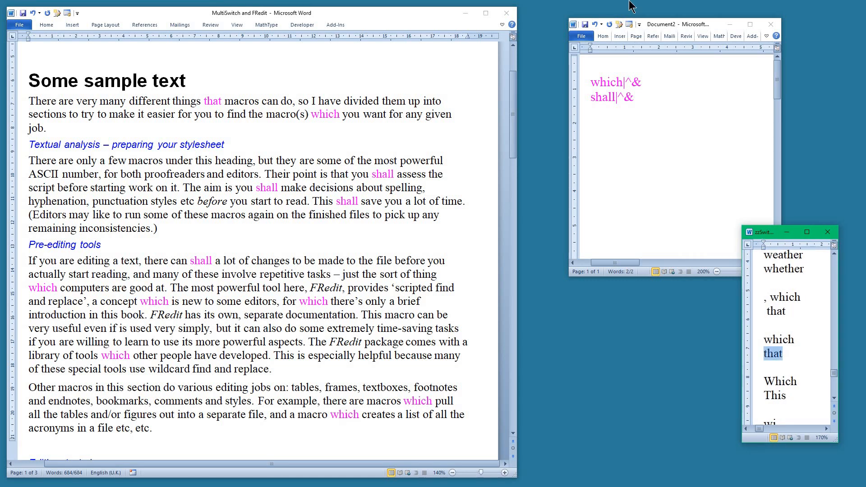
click(659, 20)
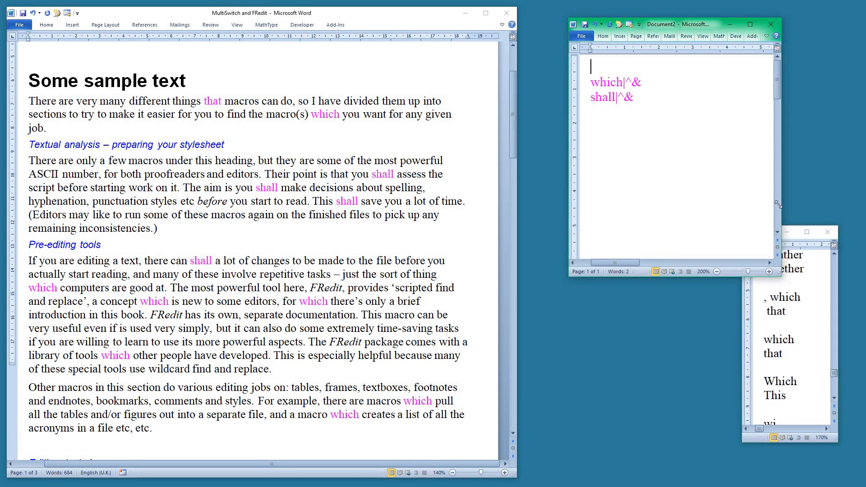
drag(781, 275, 777, 167)
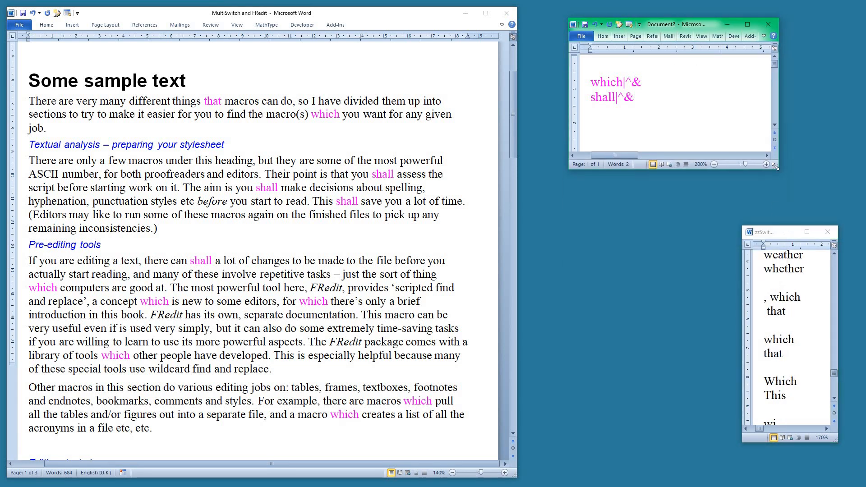
click(742, 325)
drag(741, 325, 697, 327)
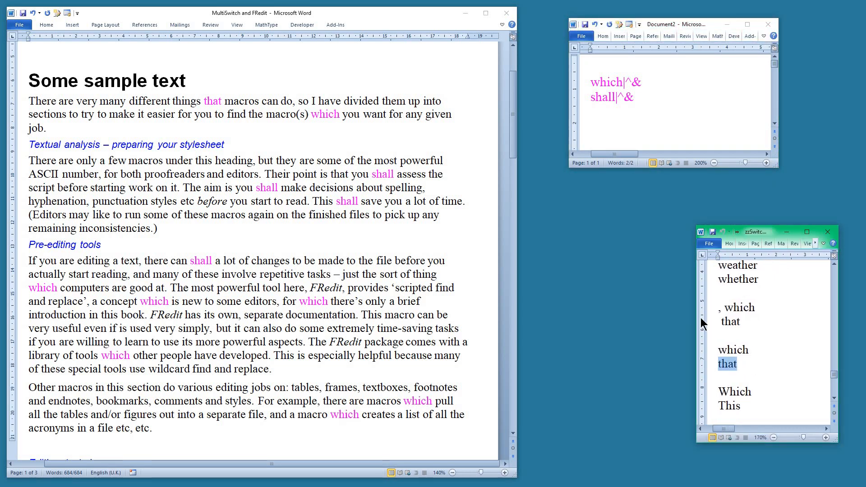
drag(696, 321, 671, 321)
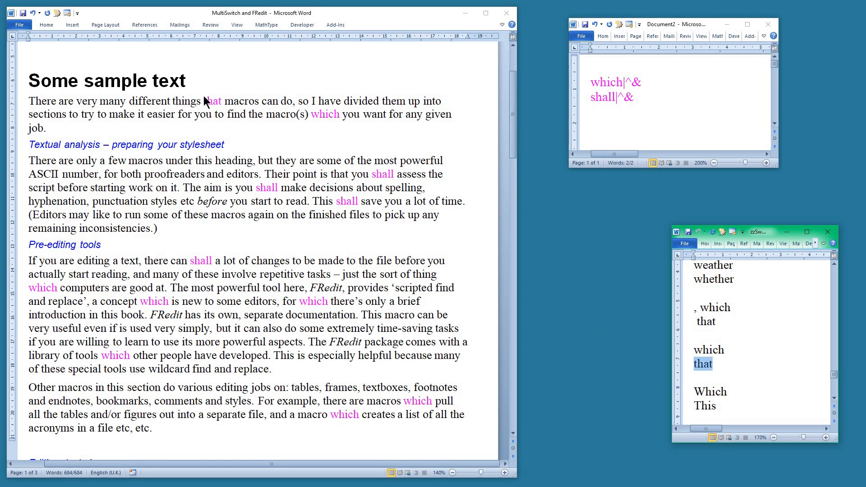
Use MultiSwitch to change "which" before "computers are good at" to "that"
click(222, 103)
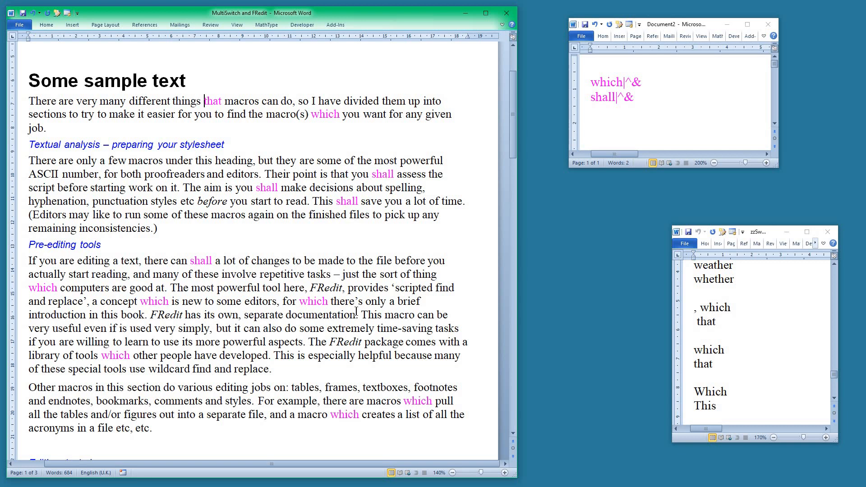
click(43, 287)
key(alt+s)
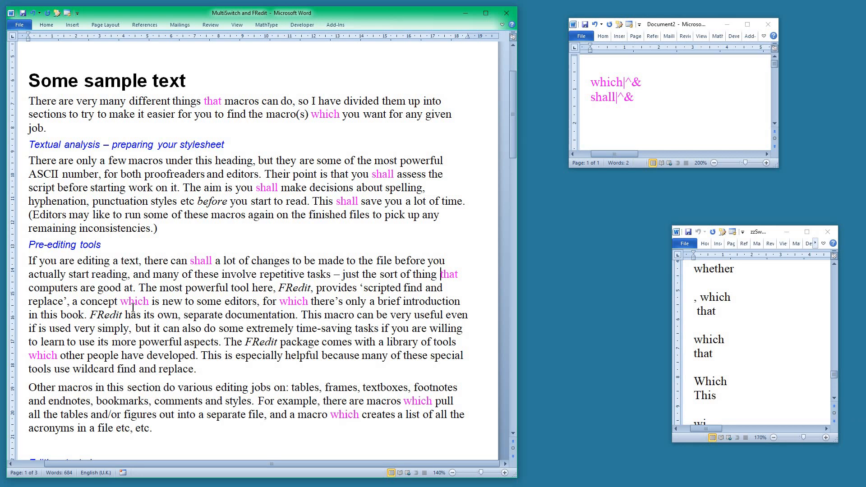
click(448, 281)
Run MultiSwitch on "shall" before "assess the script" and choose alternative 2, "has to"
click(383, 174)
key(alt+s)
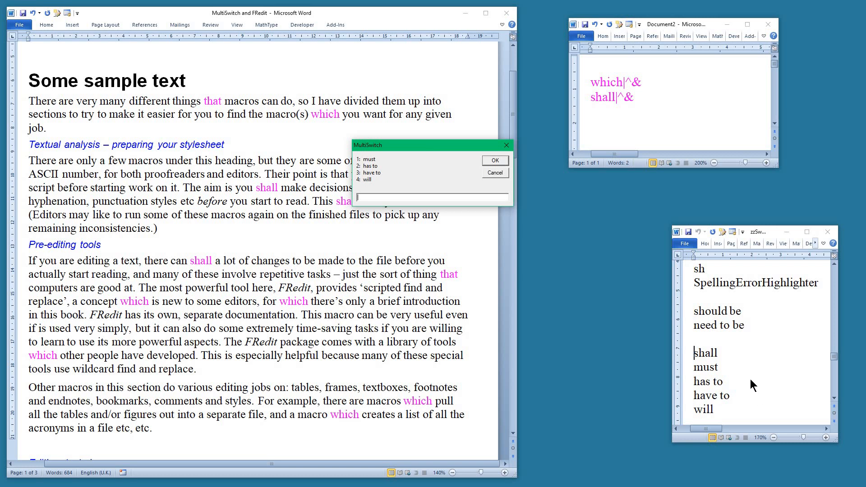
click(756, 237)
text(2)
key(Return)
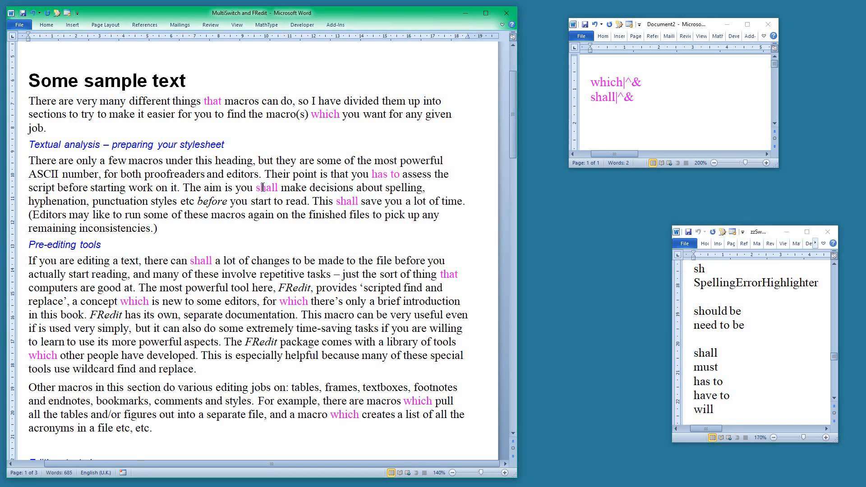
Run MultiSwitch on "shall" before "make decisions", choose alternative 3, "have to", and return to the FRedit list document
click(261, 186)
key(alt+s)
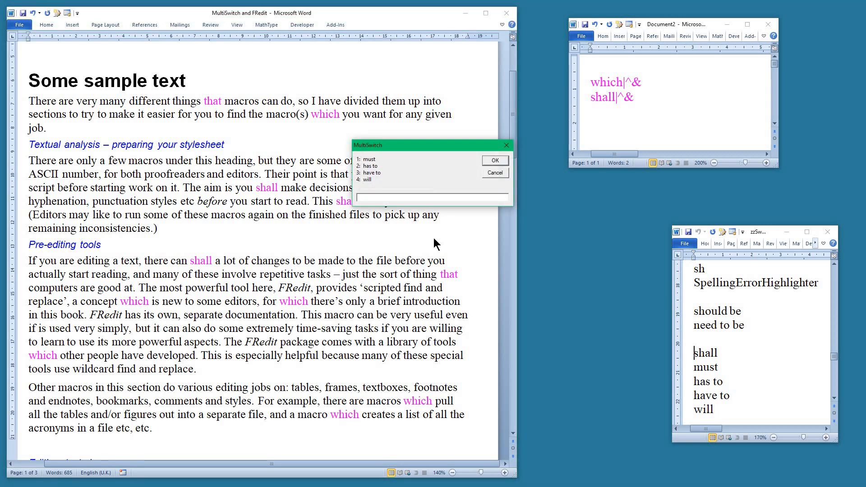
text(3)
key(Return)
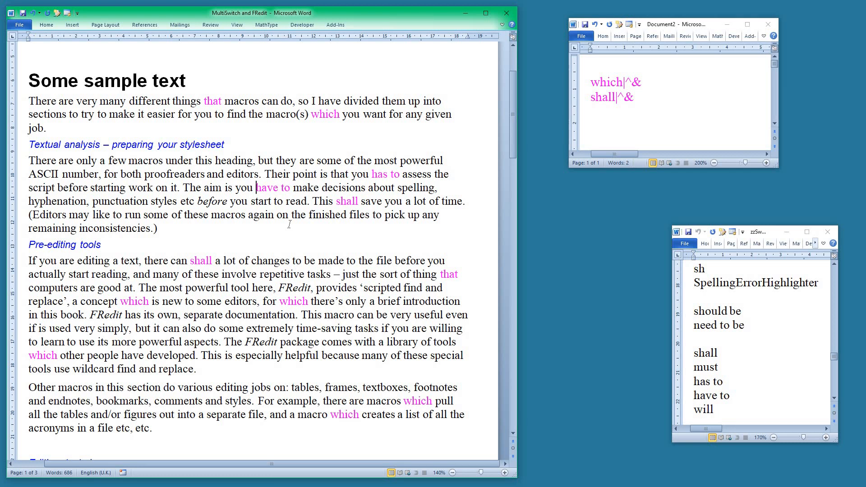
click(718, 51)
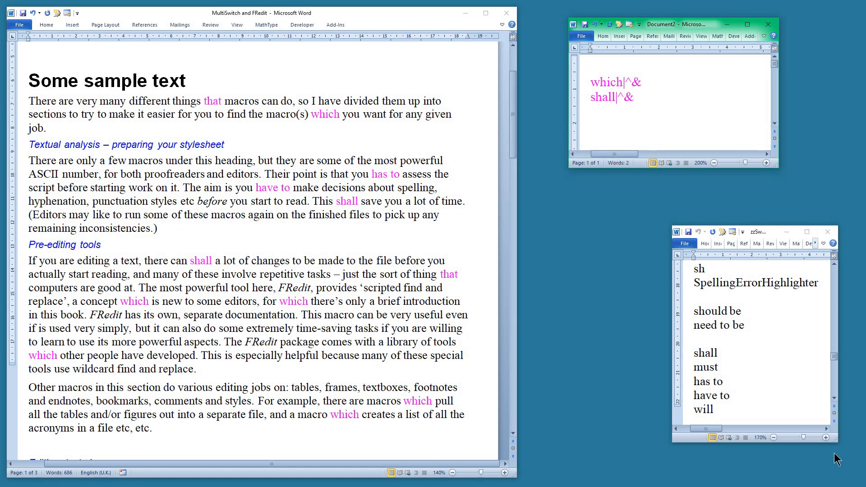
Clear the FRedit list window away, keeping the switch list visible, and slightly widen the sample text window
triple_click(774, 395)
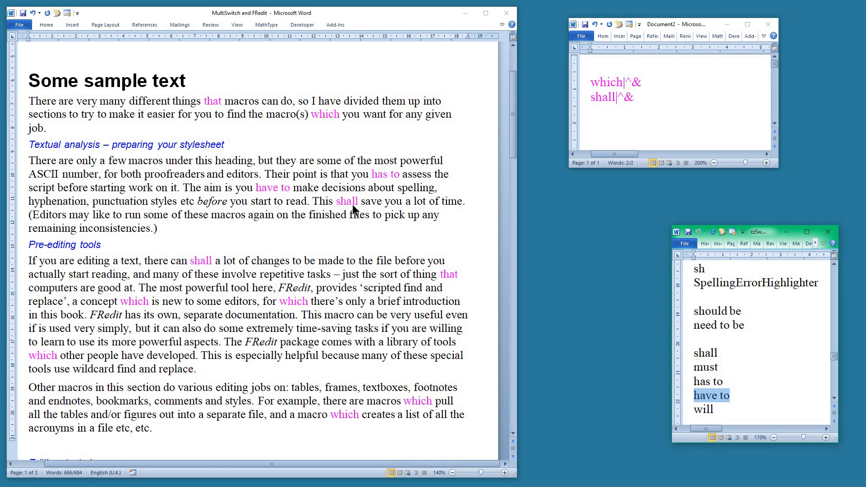
click(634, 105)
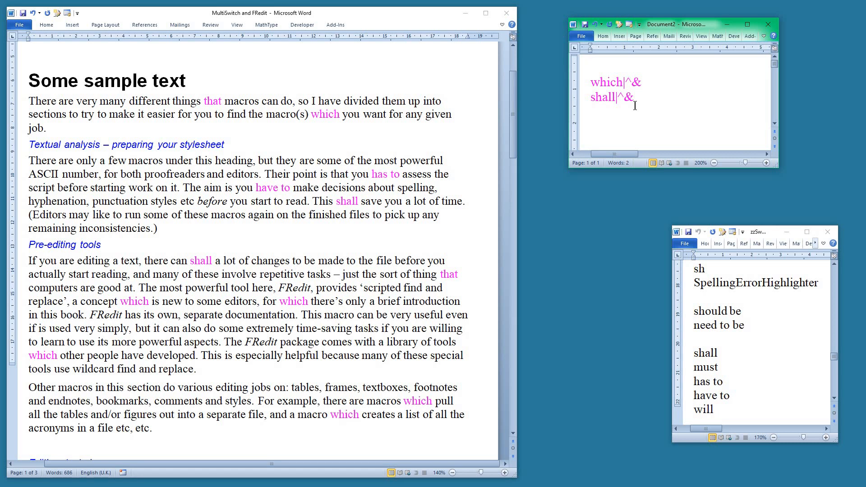
click(740, 352)
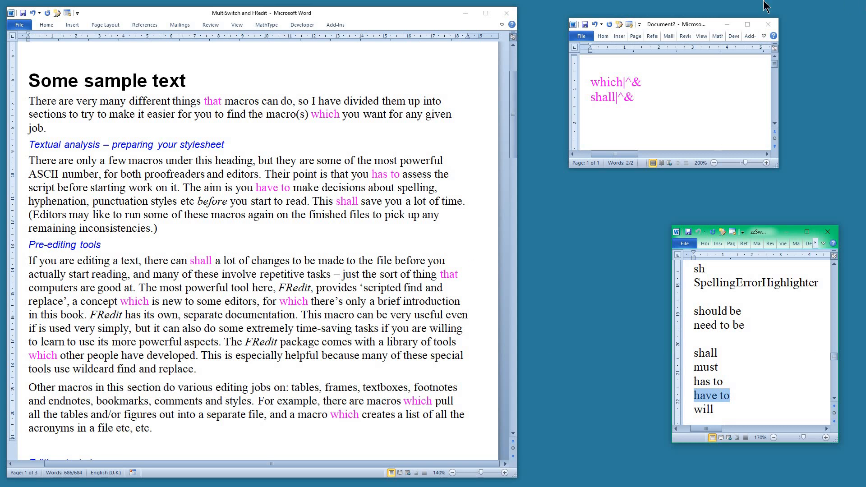
drag(695, 25, 654, 25)
drag(377, 24, 0, 54)
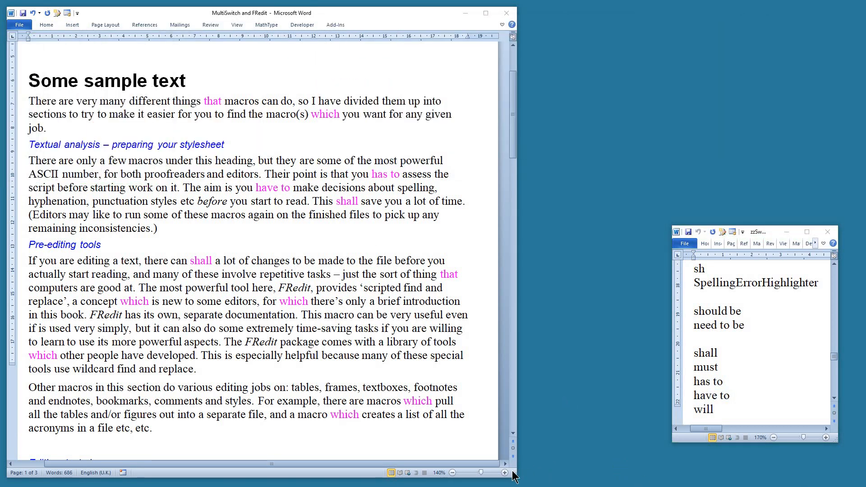
drag(514, 476, 534, 474)
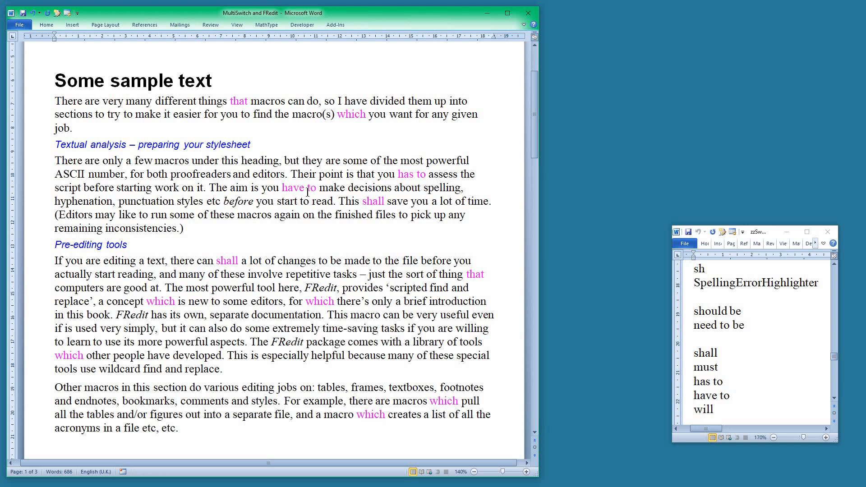
Add a comment on "ASCII" beginning "Will this acronym", with the document window widened to show the comment
double_click(65, 174)
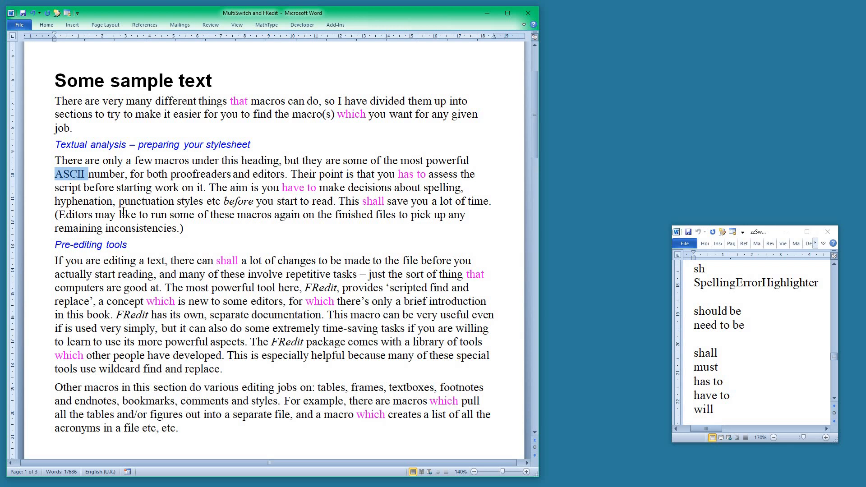
key(ctrl+alt+m)
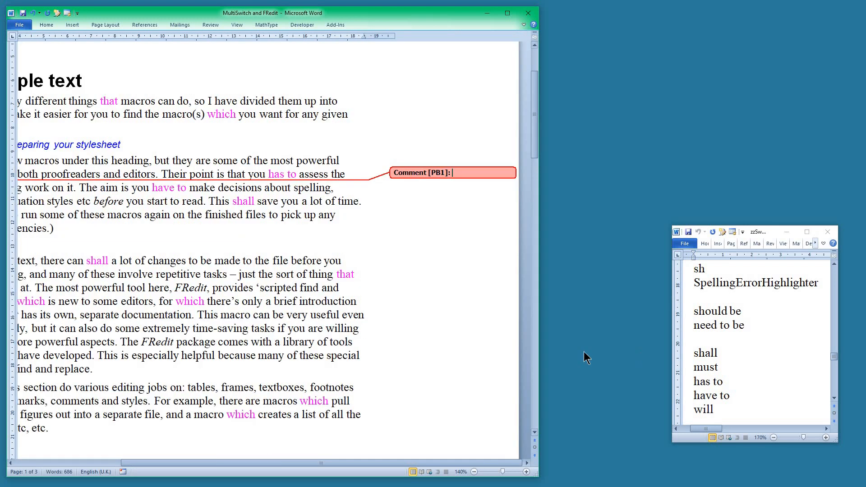
drag(536, 351, 640, 340)
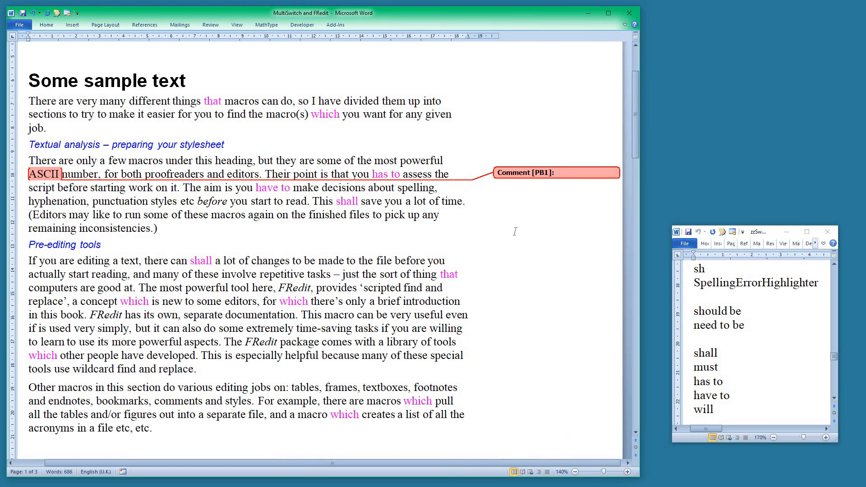
text(Will this acronymb)
key(BackSpace)
Examine the full wording of the "a" and "w" comment entries at the start of the switch list
click(742, 341)
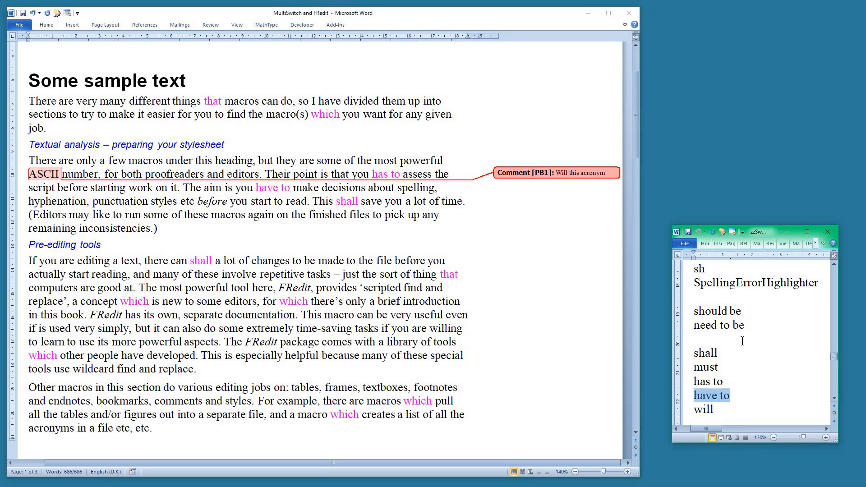
key(ctrl+Home)
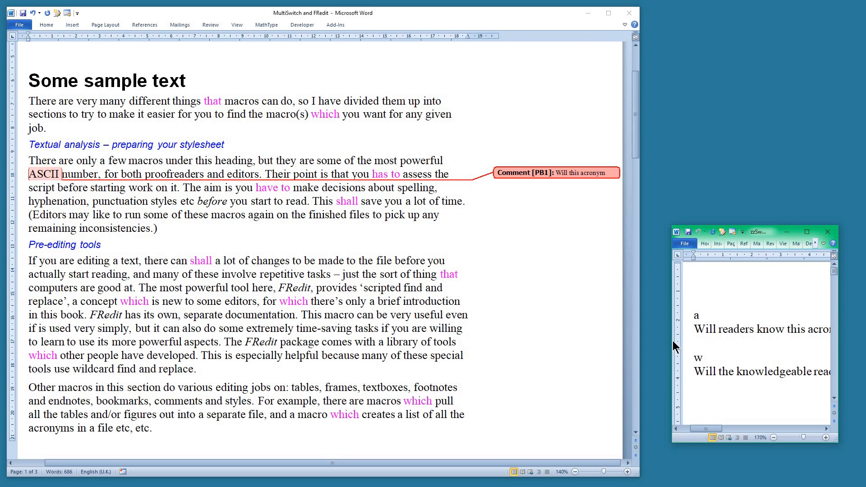
drag(670, 339, 432, 339)
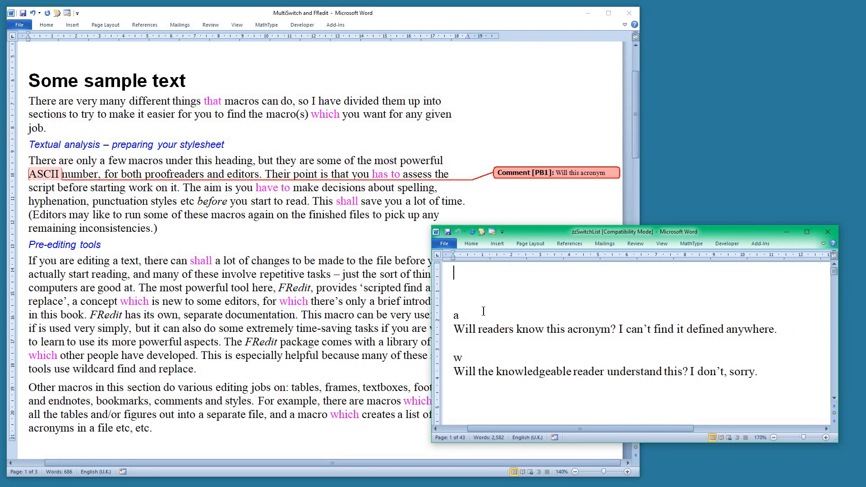
scroll(483, 311, down, 20)
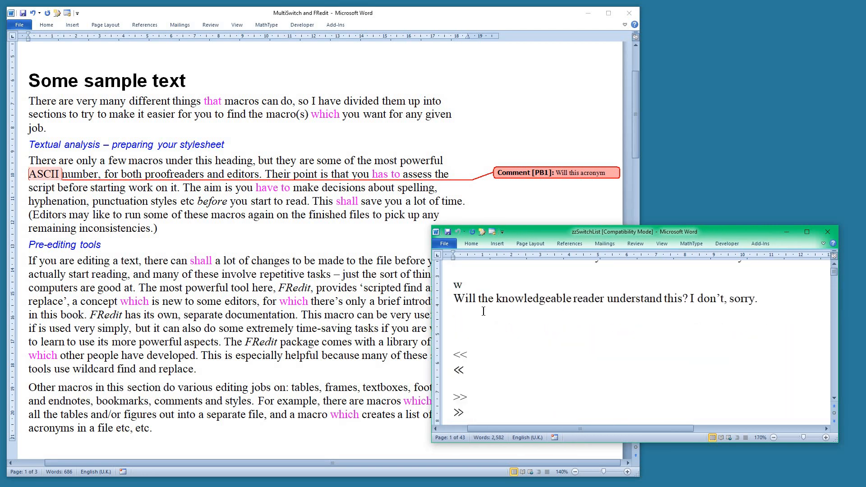
scroll(482, 311, up, 20)
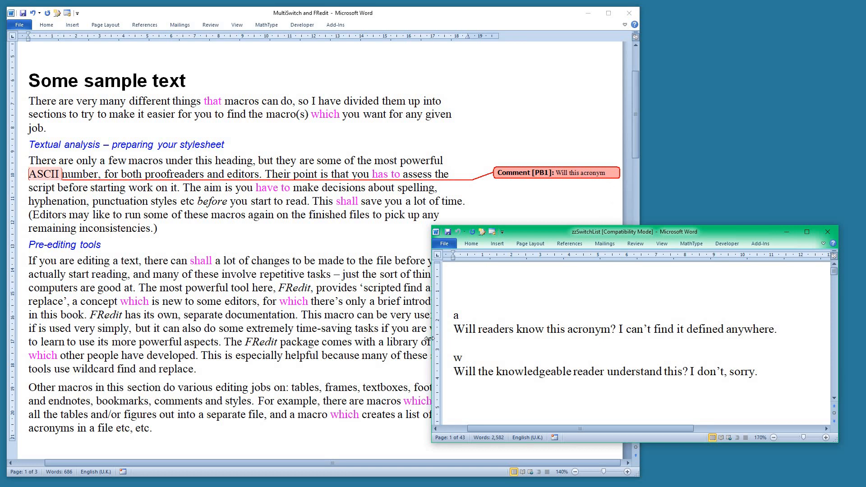
drag(432, 339, 664, 336)
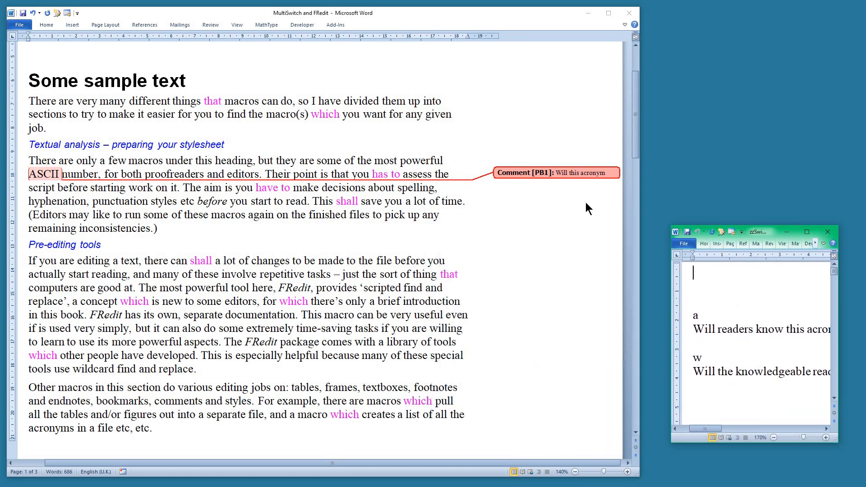
Redo the comment on "ASCII", entering "a" and expanding it with MultiSwitch to "Will readers know this acronym? I can't find it defined anywhere."
click(602, 171)
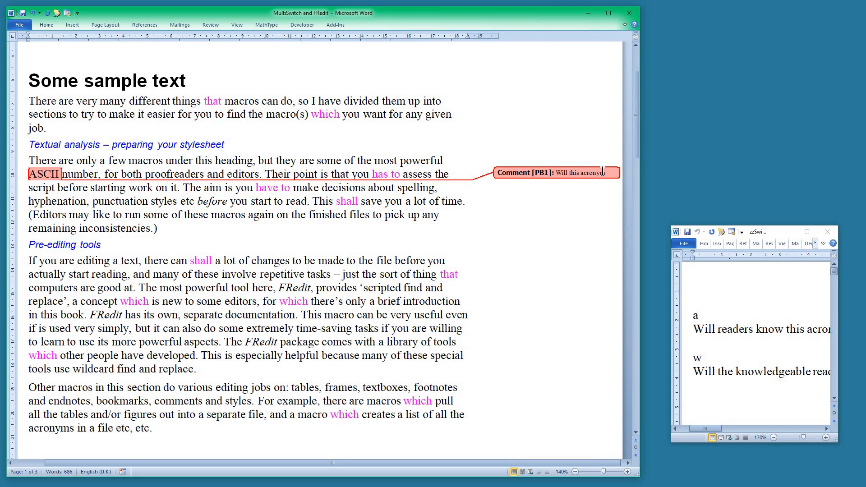
key(ctrl+z)
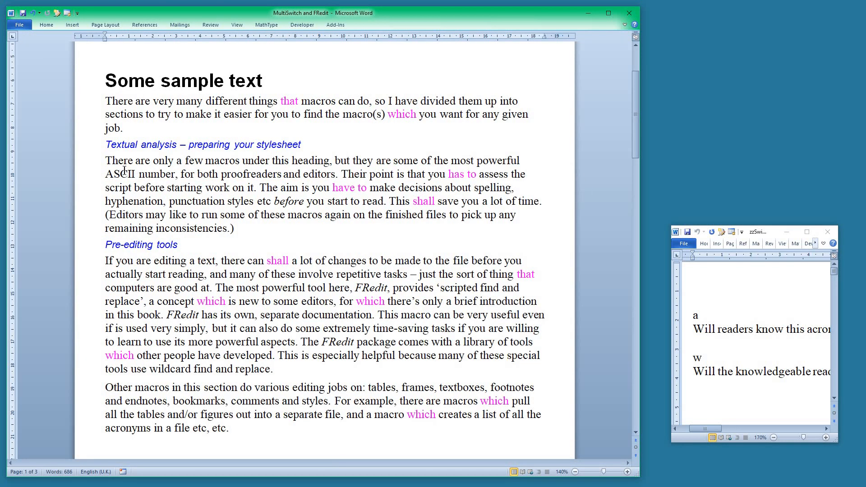
double_click(123, 174)
key(ctrl+alt+m)
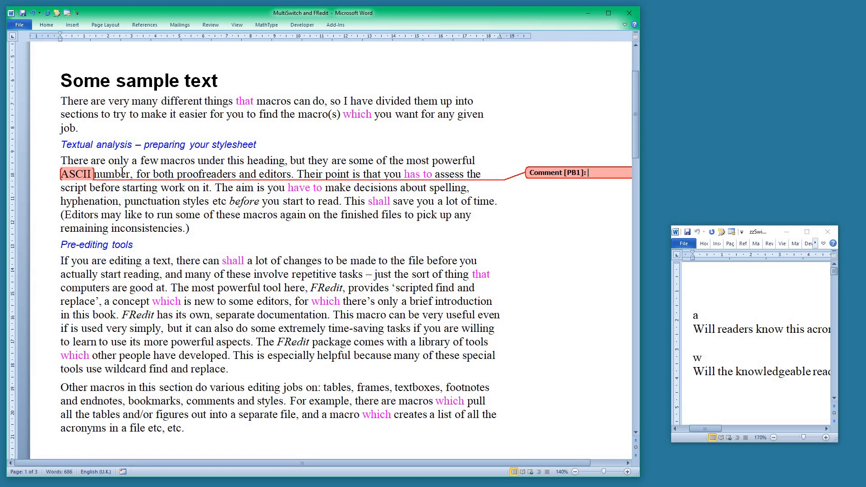
text(a)
key(alt)
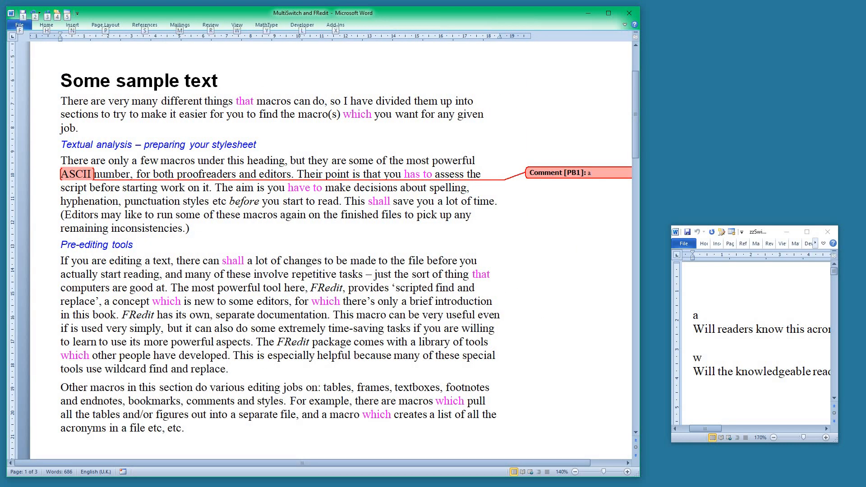
key(alt+m)
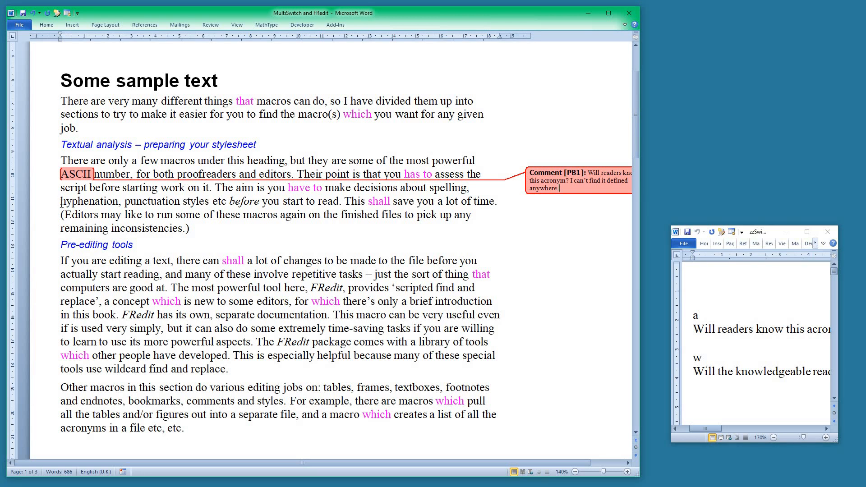
Comment on "macros" in the "Editors may like" sentence, expanding "w" with MultiSwitch to "Will the knowledgeable reader understand this? I don't, sorry."
click(310, 231)
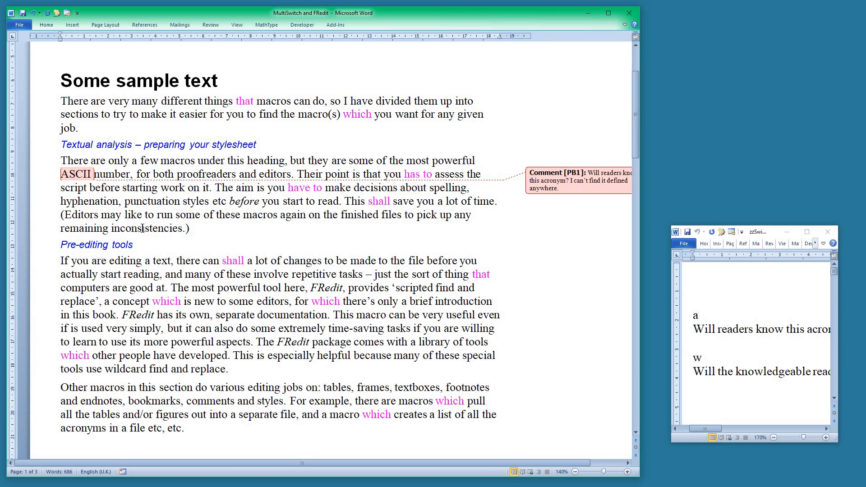
double_click(260, 215)
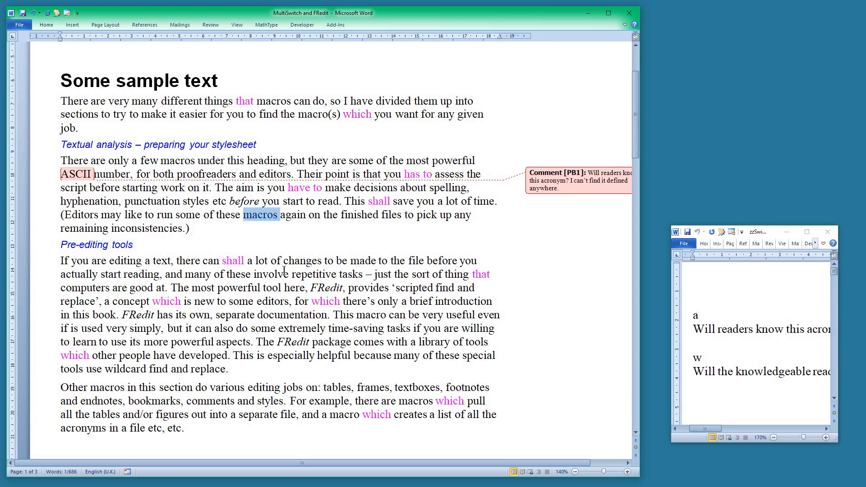
key(ctrl+alt+m)
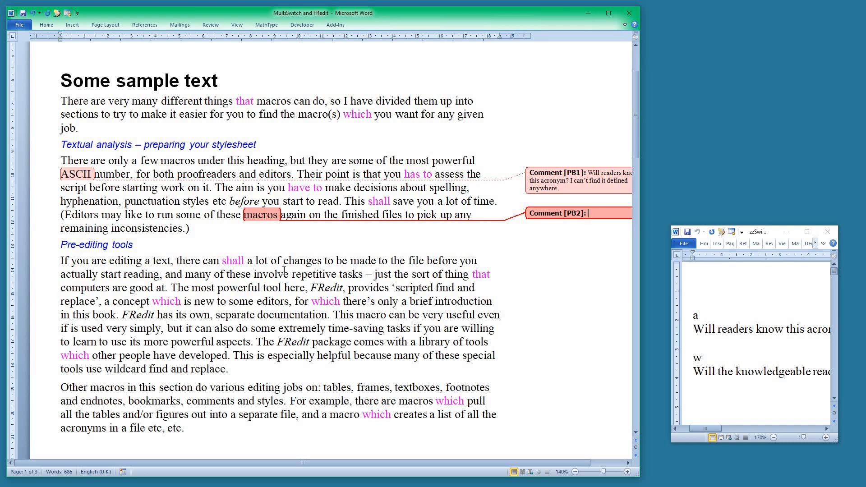
text(w)
key(Return)
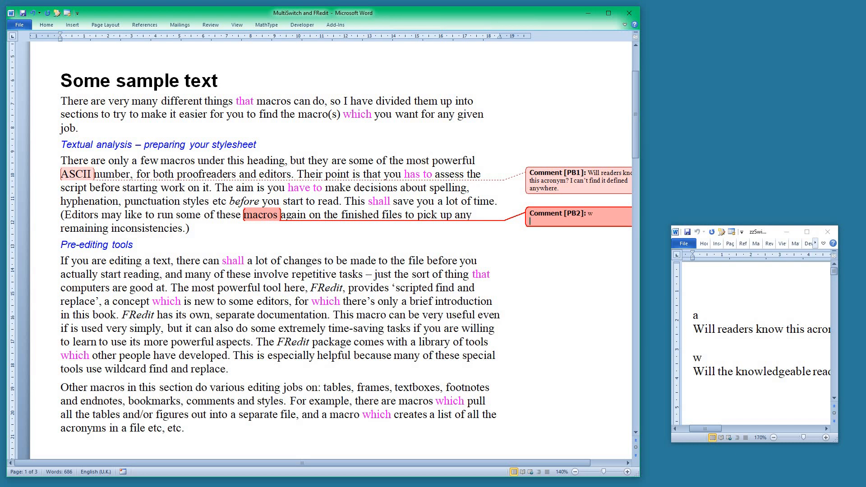
key(BackSpace)
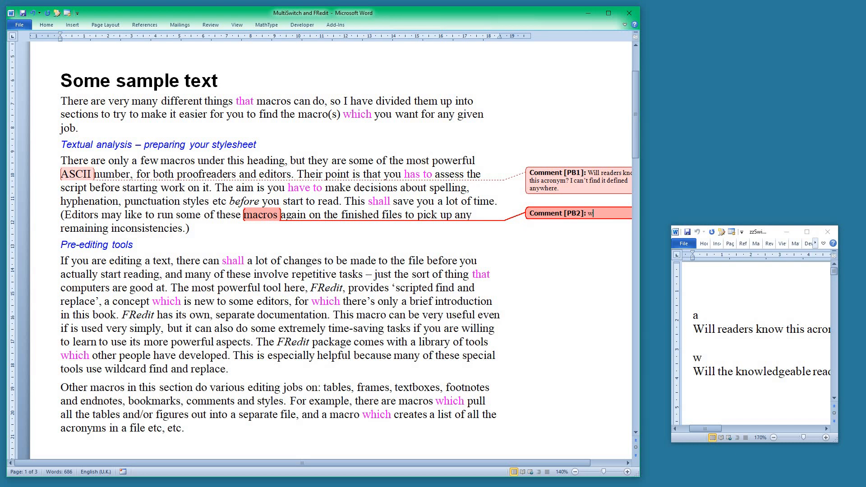
key(alt+s)
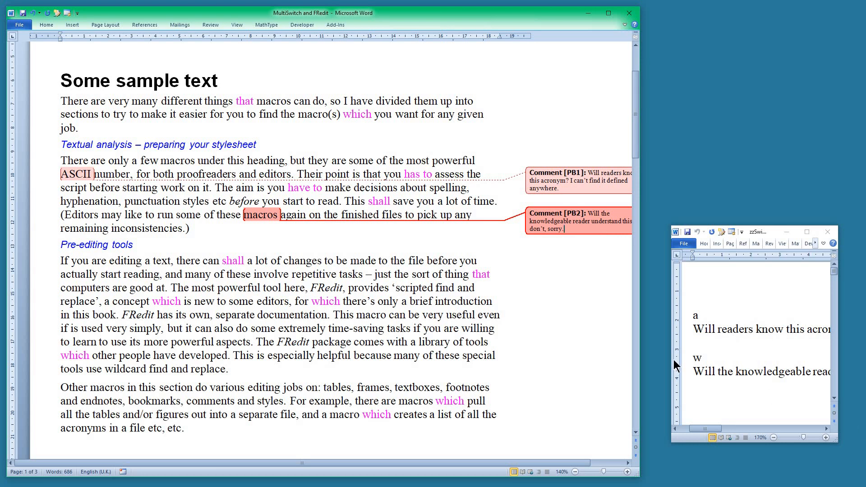
Widen the switch list window and delete the "a" and "w" comment entries from the start of the list
drag(669, 349, 459, 348)
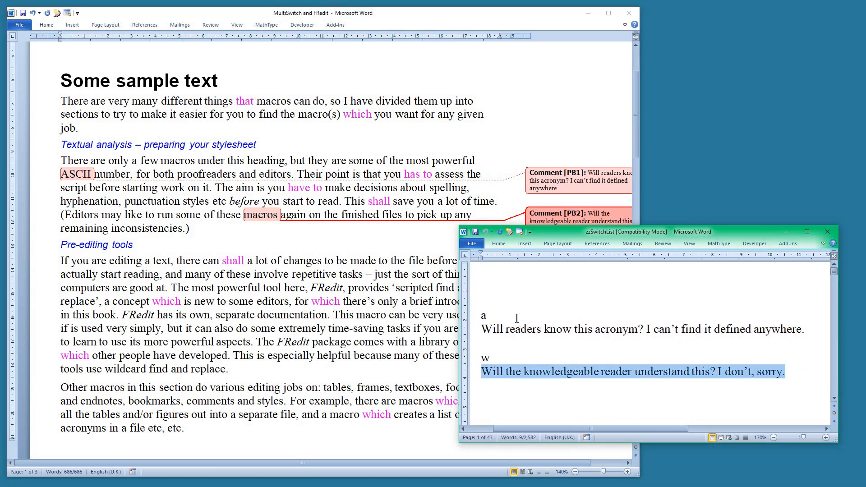
drag(482, 311, 487, 410)
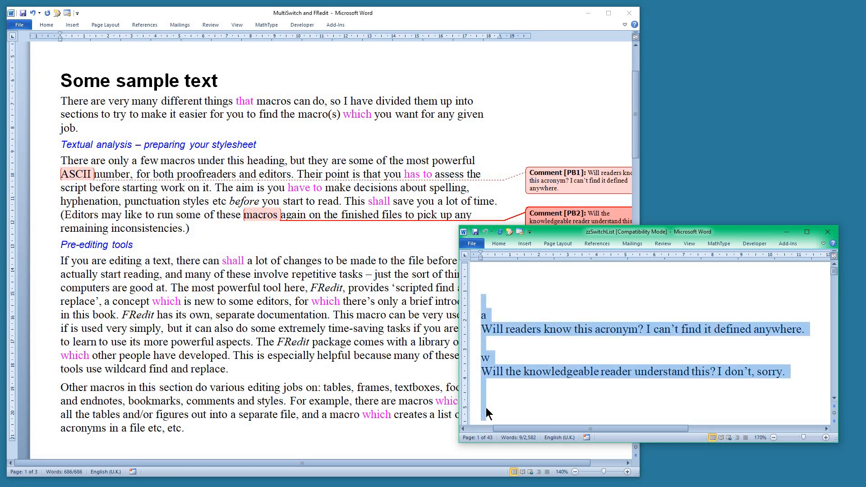
key(Delete)
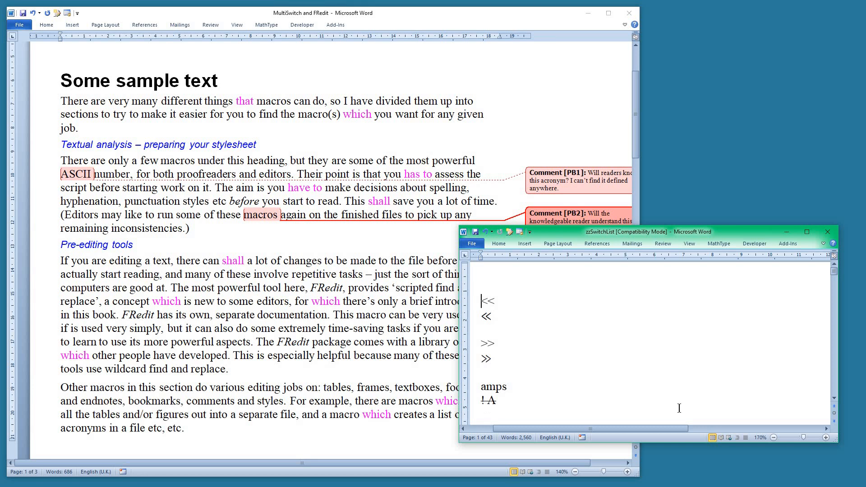
mouse_move(833, 272)
mouse_down()
mouse_move(822, 345)
mouse_move(832, 260)
mouse_up()
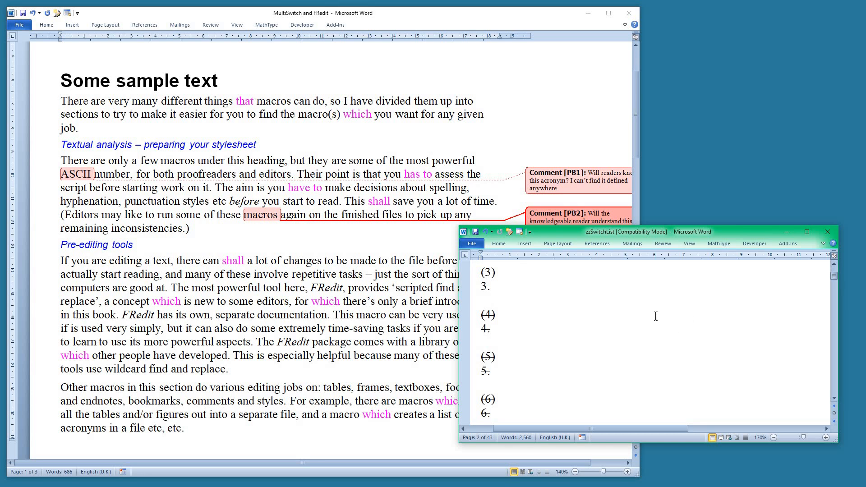